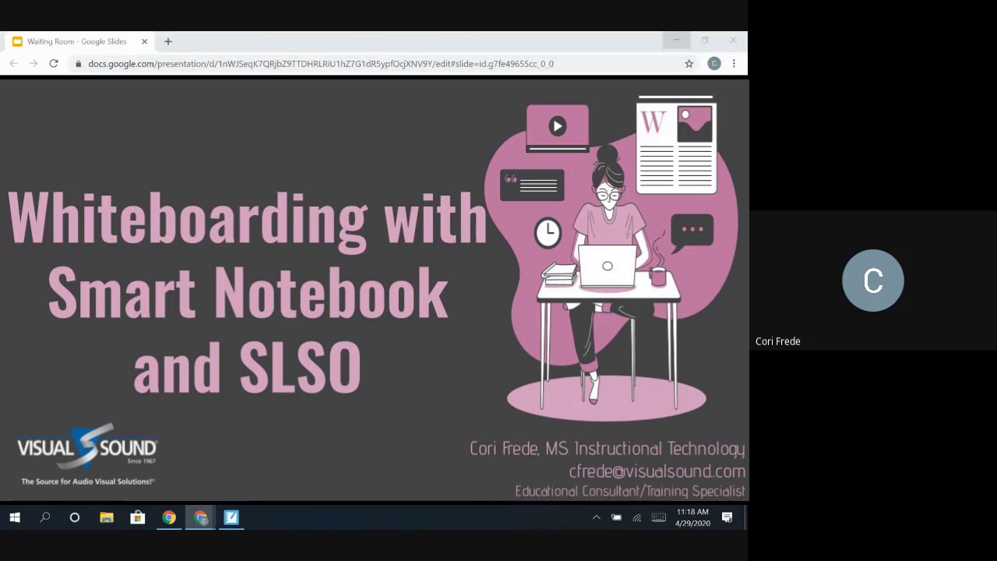
Step: Switch to SMART Notebook and look through the activity types offered in the Activities window
left_click(676, 40)
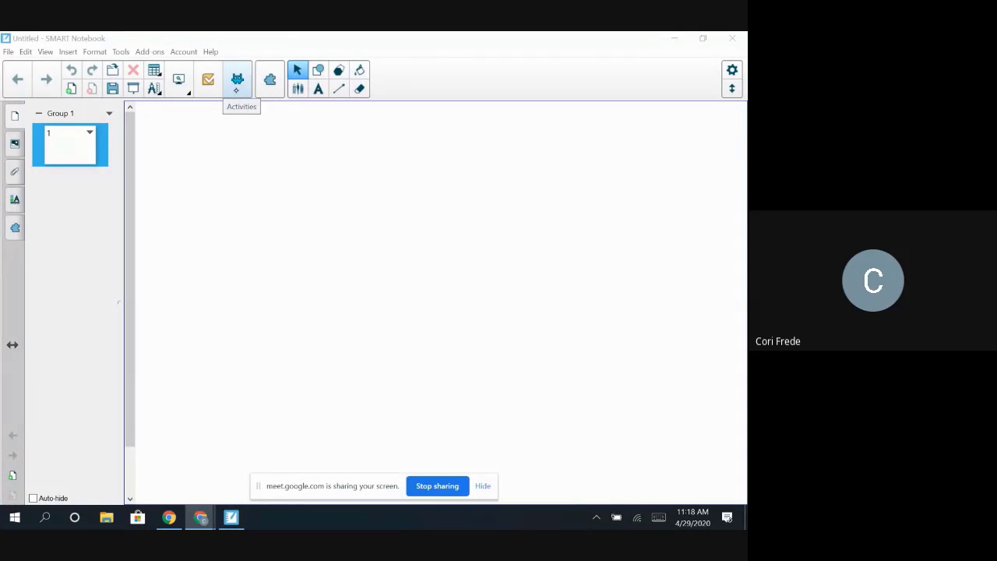
left_click(238, 78)
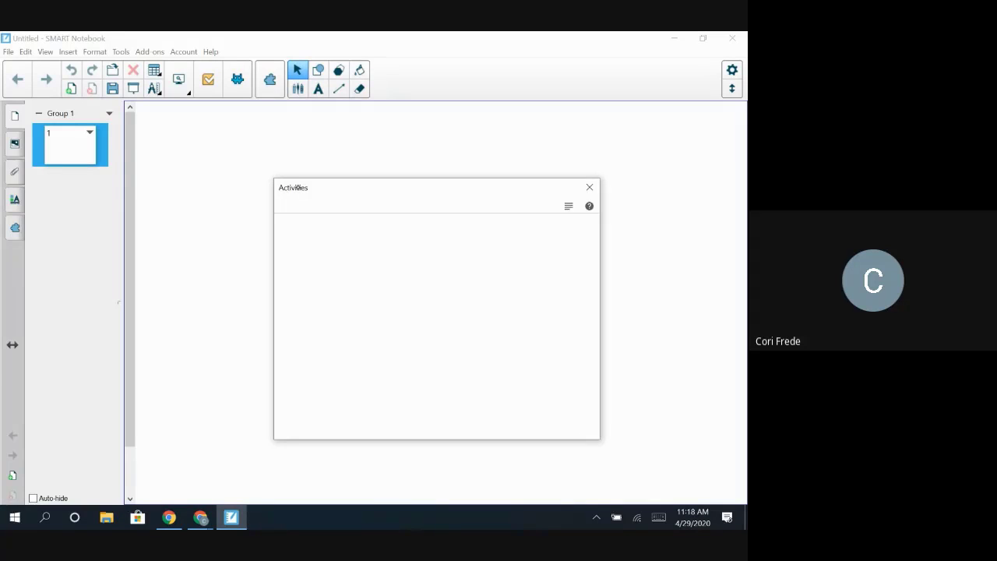
left_click_drag(297, 187, 249, 148)
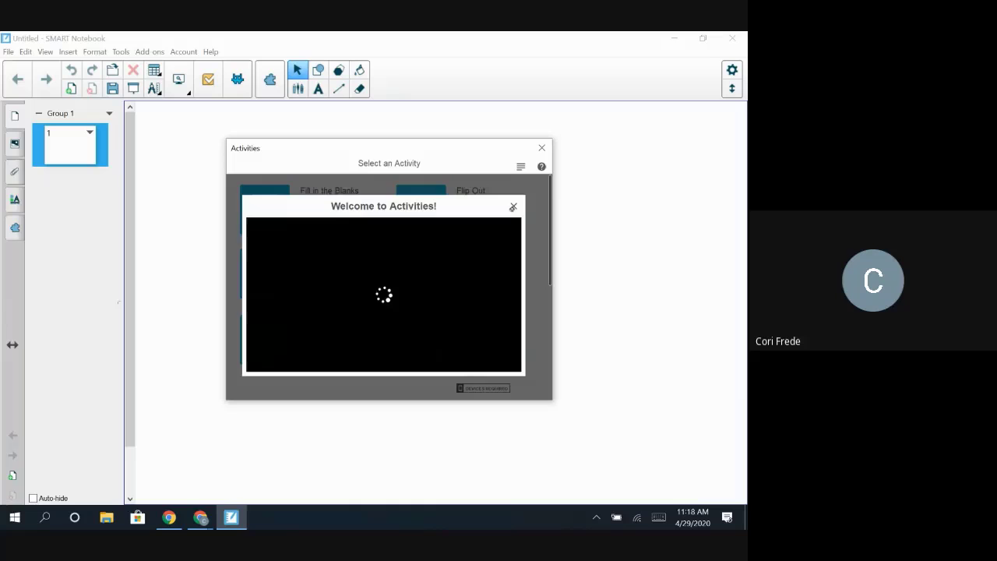
left_click(512, 207)
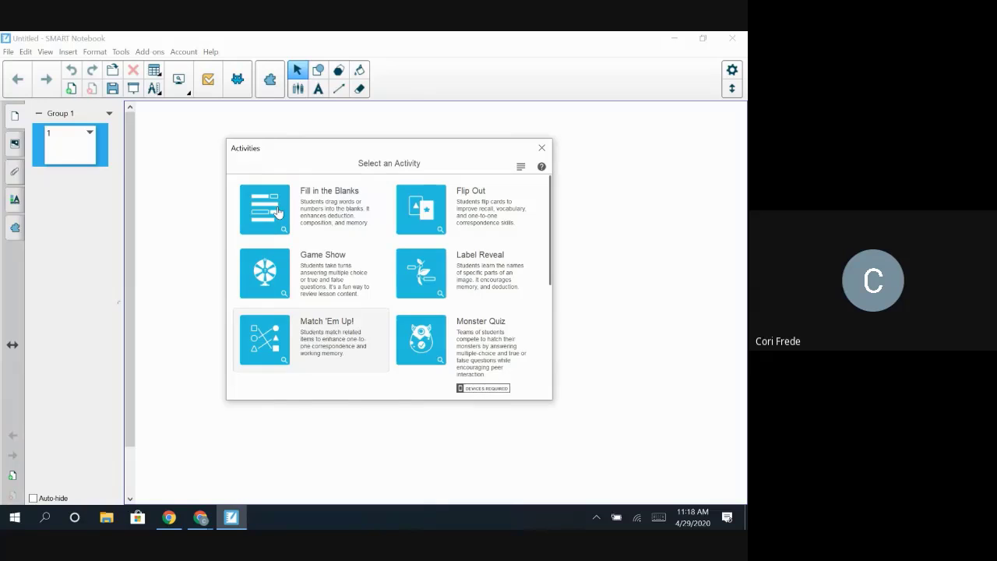
scroll(278, 212, "down", 6)
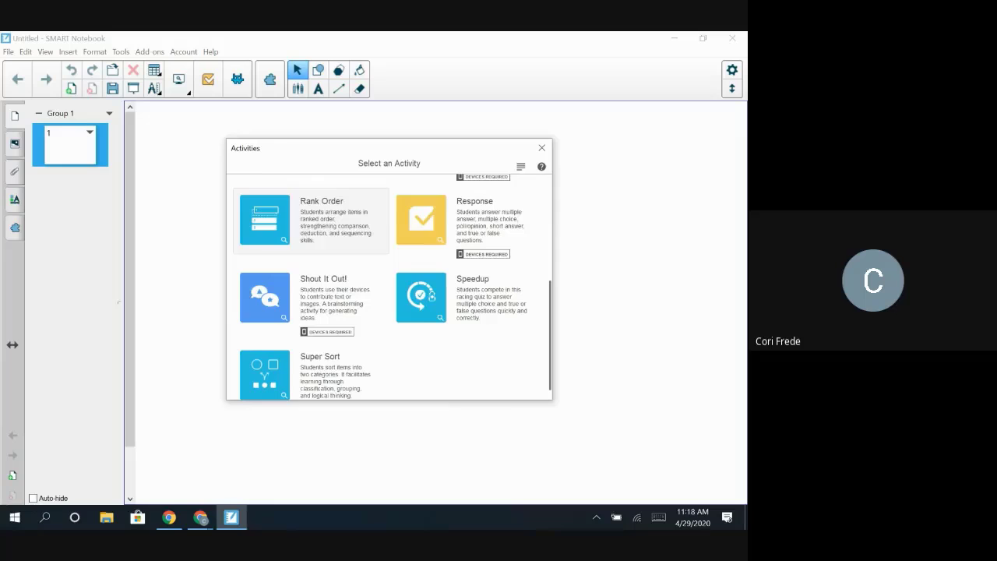
scroll(312, 218, "up", 5)
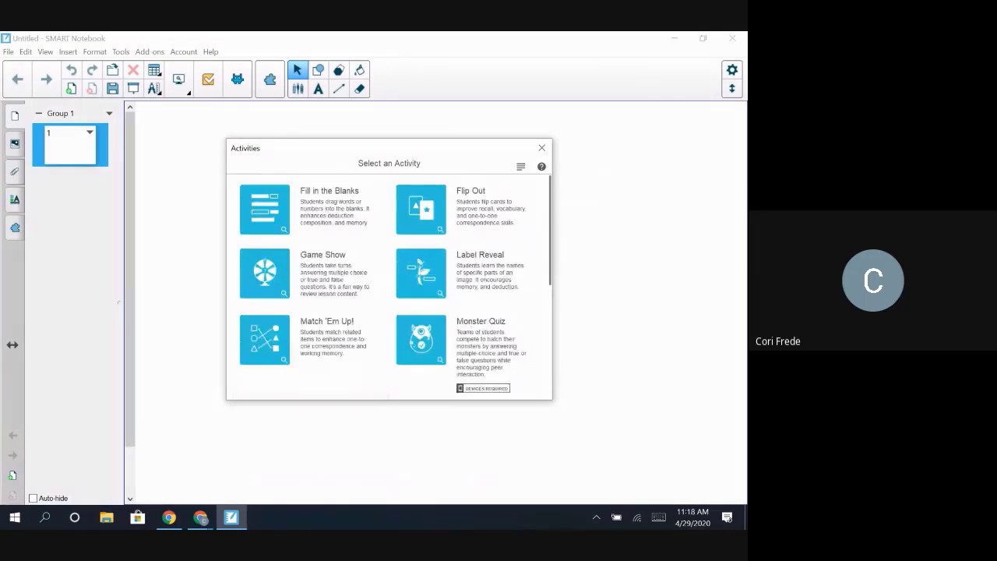
scroll(265, 304, "down", 5)
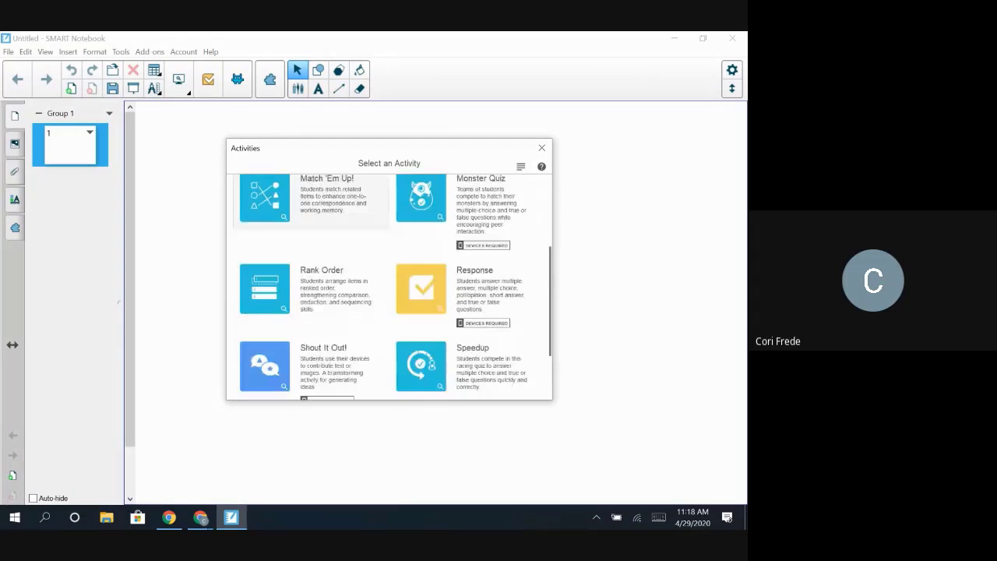
Step: View the content setup pages of the Shout It Out! and Super Sort activities, leaving without creating either one
left_click(265, 305)
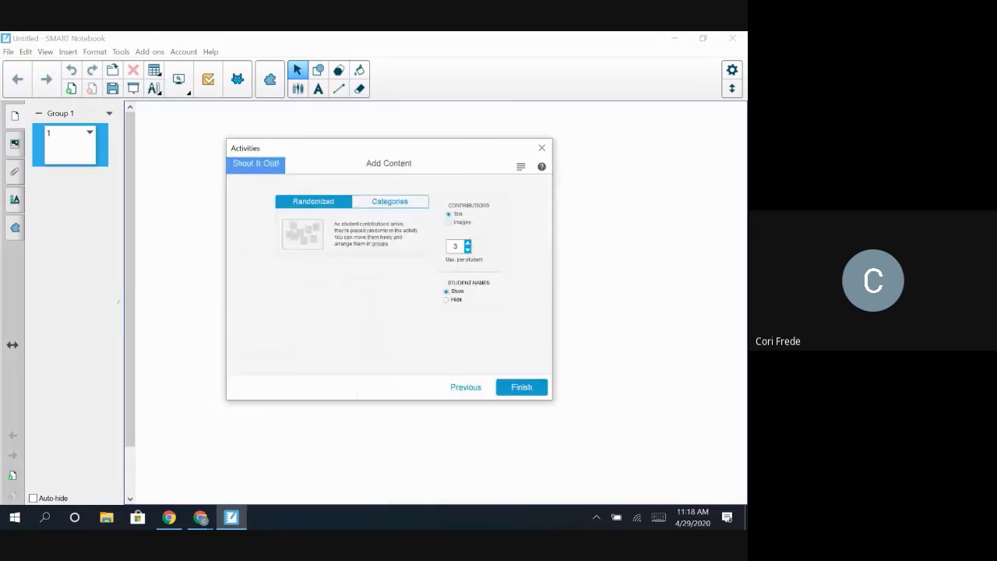
left_click(465, 387)
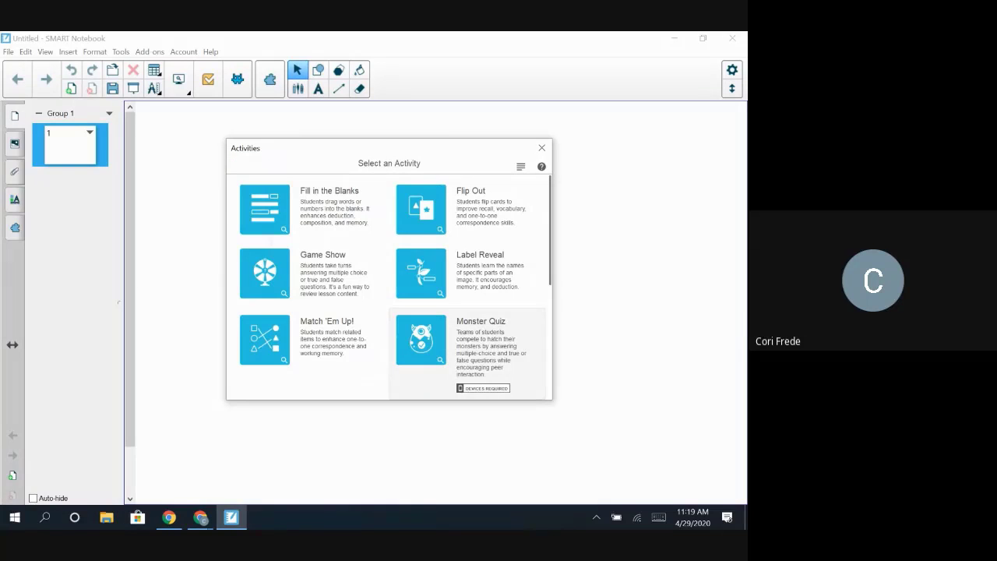
scroll(389, 350, "down", 5)
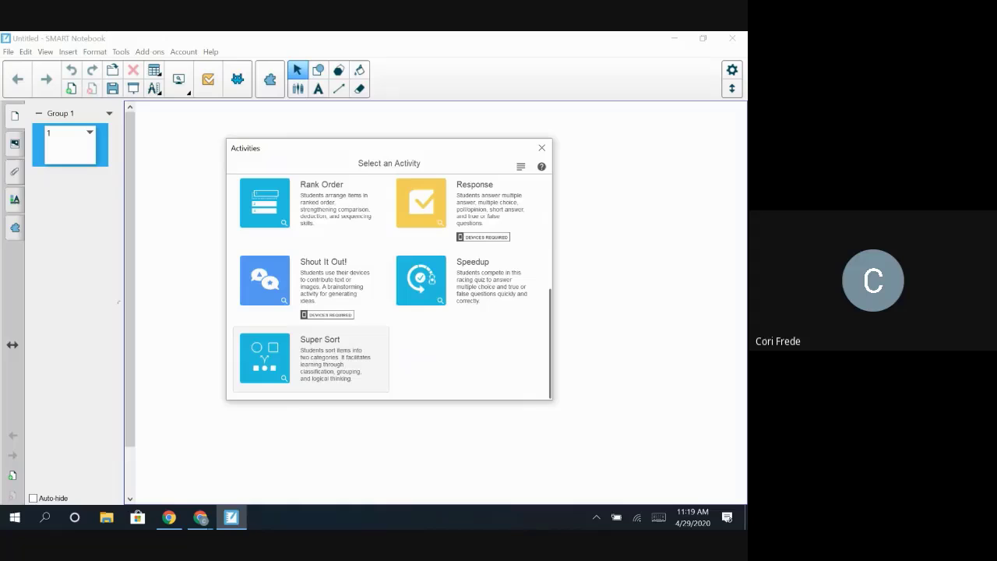
left_click(311, 359)
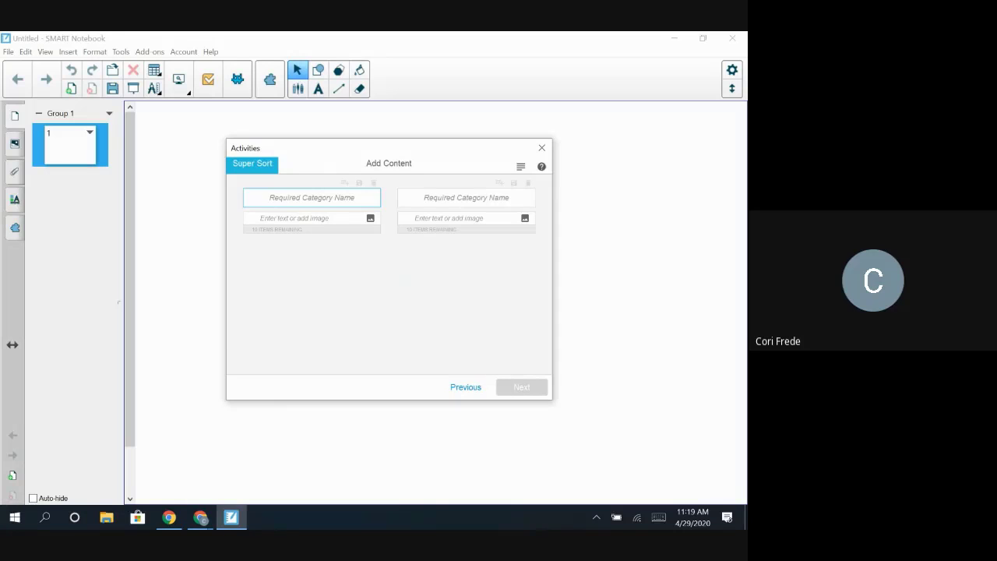
key("alt+Tab")
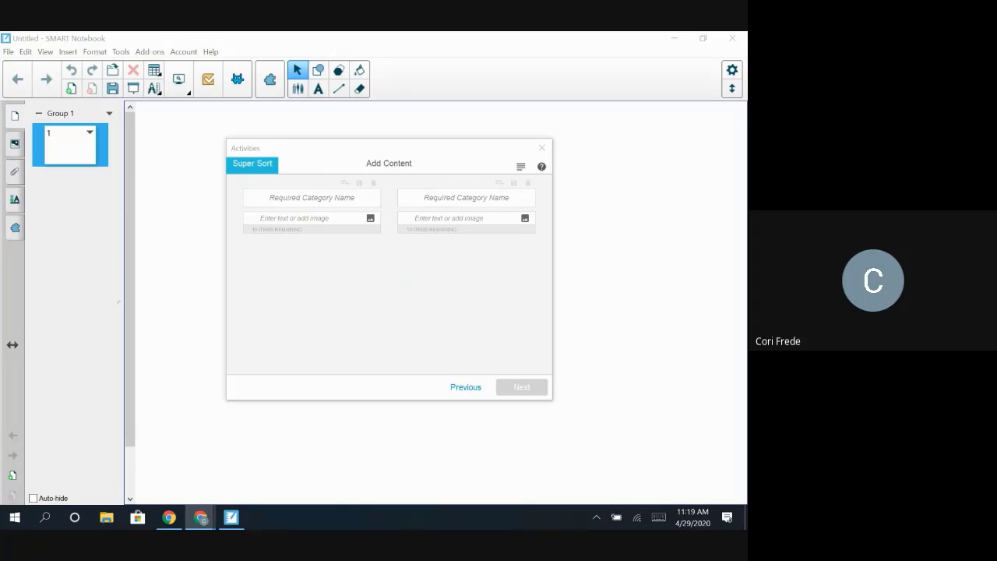
left_click(541, 148)
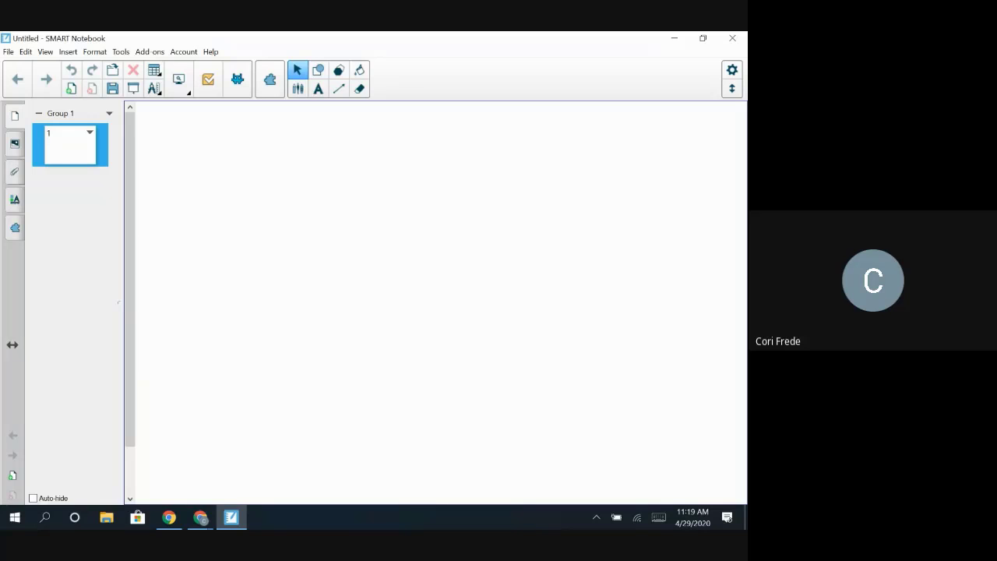
Step: Draw a purple pen arrow near the top of the blank page, pointing up at the pens tool
left_click(297, 88)
left_click(412, 88)
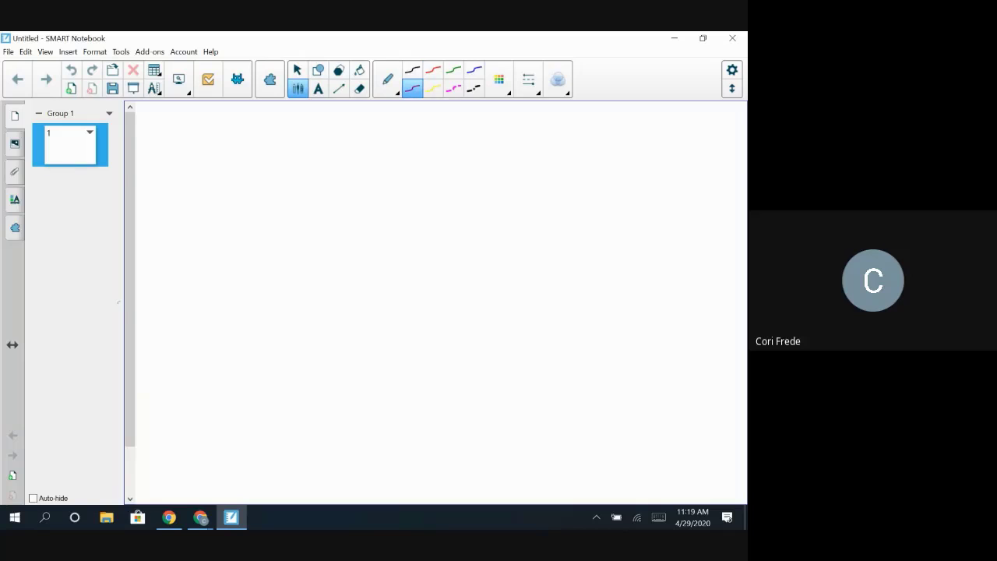
mouse_move(291, 146)
left_mouse_down()
mouse_move(314, 127)
mouse_move(331, 140)
mouse_move(304, 195)
left_mouse_up()
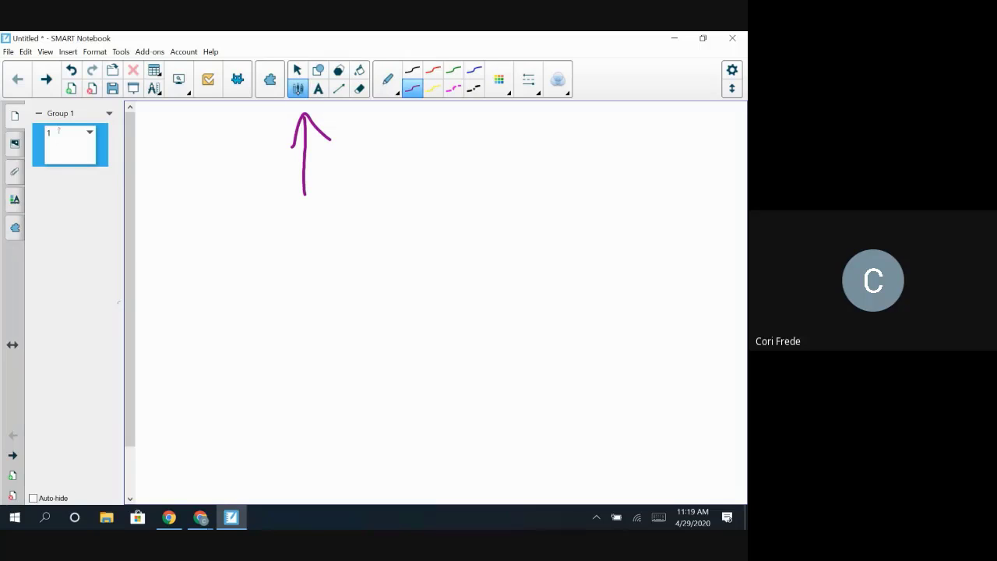
Step: Look through the options of the pen, shape, regular polygon, text, eraser and line tools
left_click(412, 70)
left_click(388, 79)
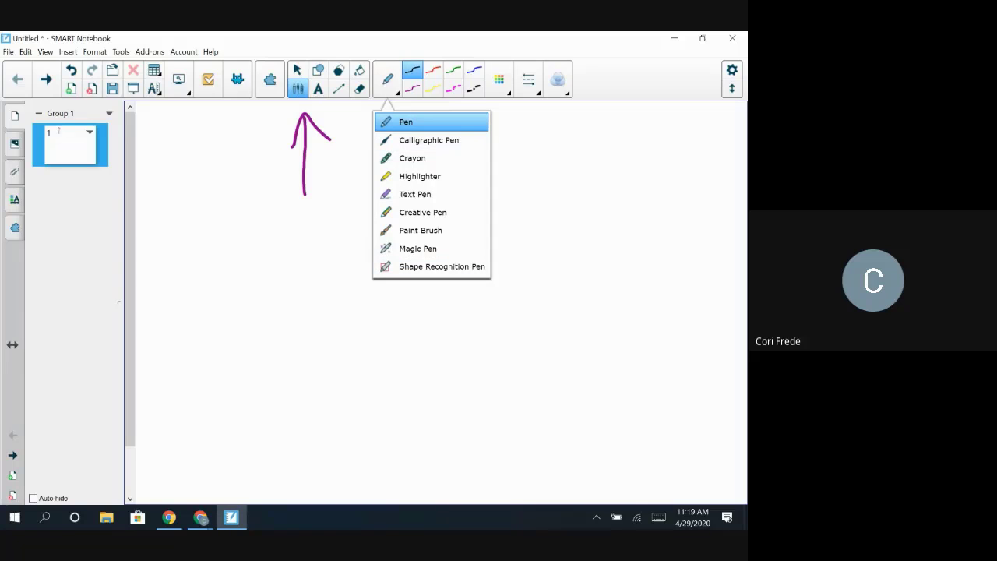
left_click(420, 121)
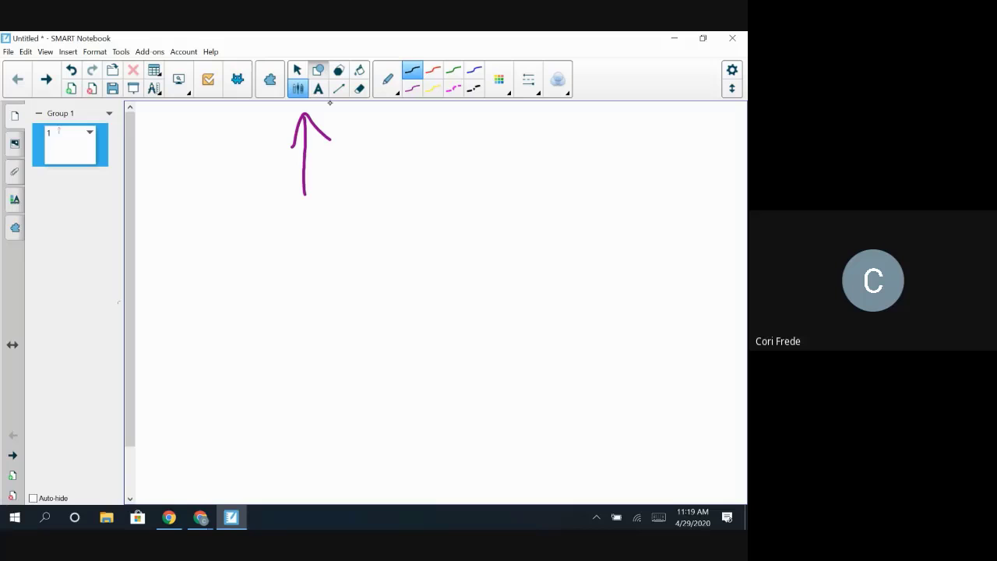
left_click(318, 71)
left_click(339, 70)
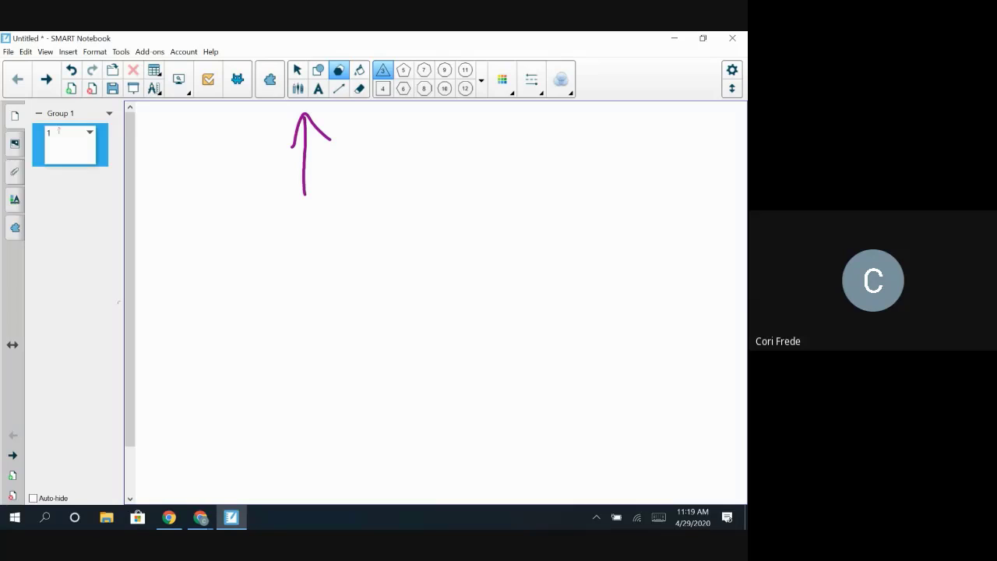
left_click(318, 88)
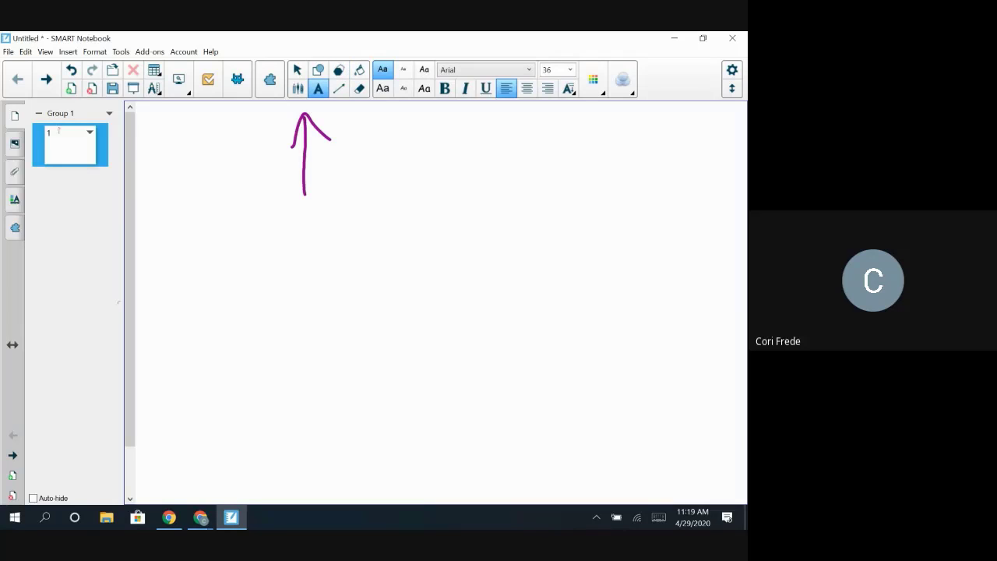
left_click(359, 88)
left_click(338, 88)
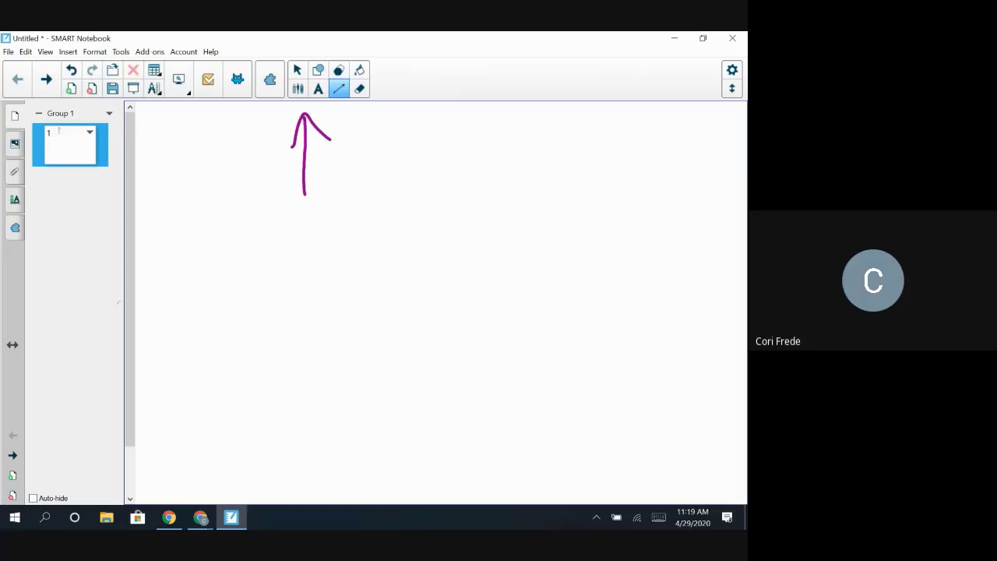
left_click(297, 88)
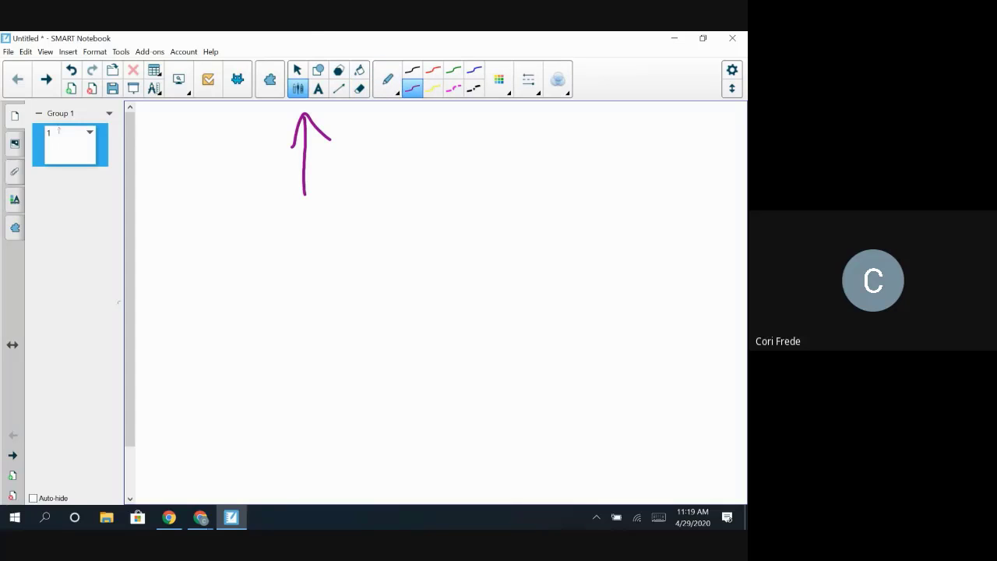
Step: Write a first name in large black cursive across the page with the Calligraphic Pen
left_click(387, 79)
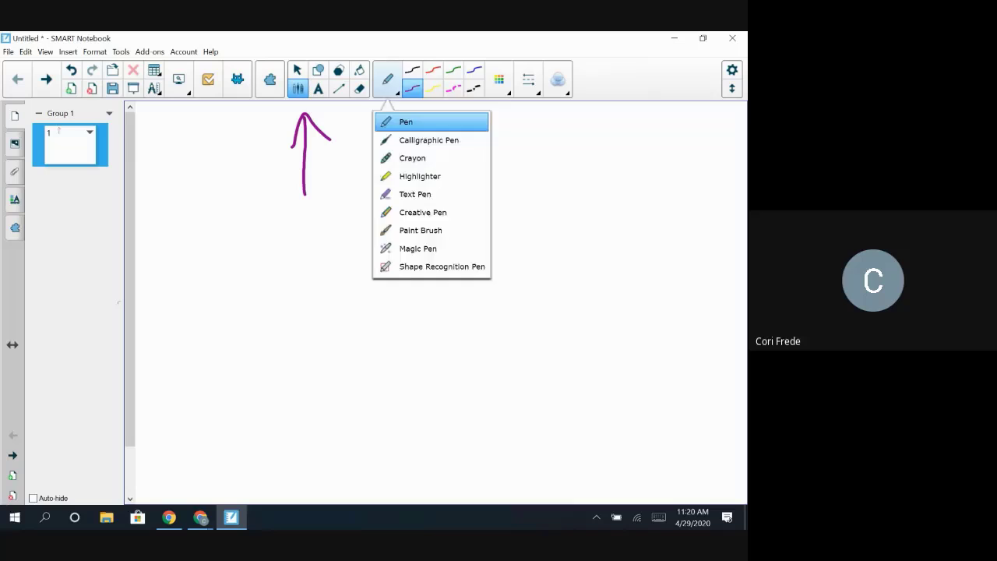
left_click(428, 140)
mouse_move(232, 299)
left_mouse_down()
mouse_move(219, 222)
mouse_move(233, 352)
mouse_move(295, 321)
mouse_move(336, 341)
mouse_move(399, 343)
mouse_move(443, 325)
left_mouse_up()
left_click(406, 264)
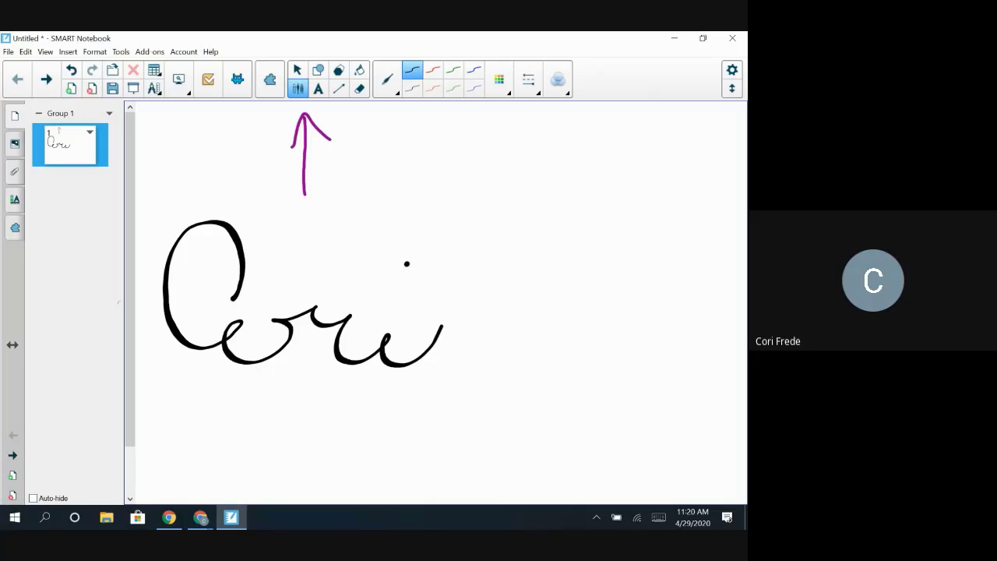
Step: Draw a long black wavy line above and beside the handwritten name with the Crayon
left_click(387, 78)
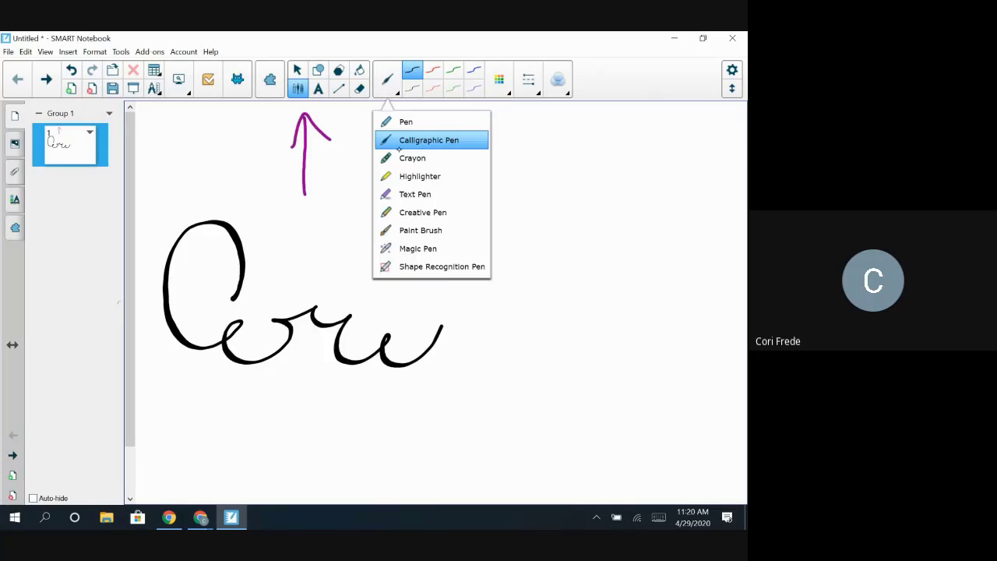
left_click(389, 159)
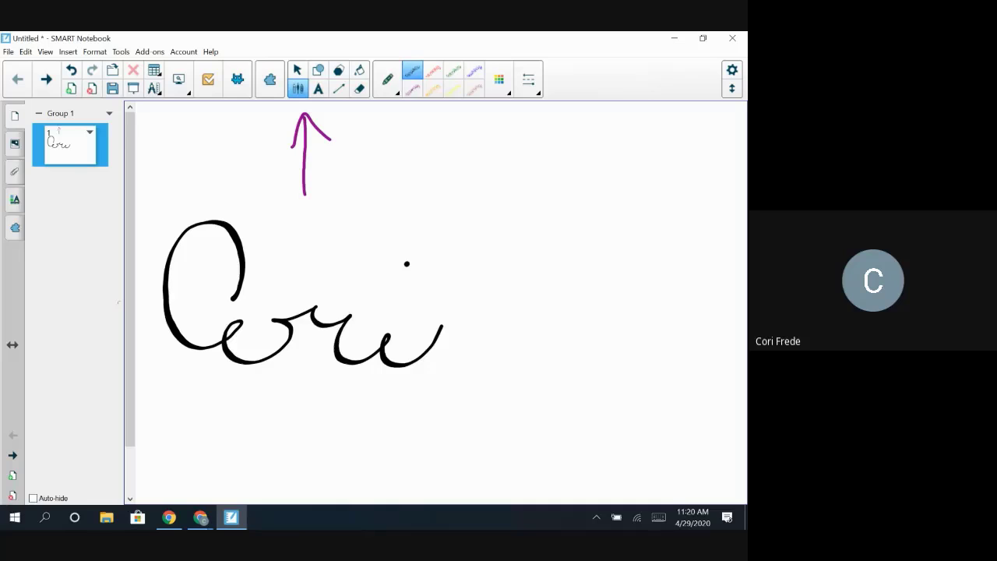
left_click_drag(427, 199, 645, 156)
left_click_drag(709, 159, 701, 177)
Step: Draw a short horizontal yellow stroke beside the purple arrow with the Highlighter
left_click(387, 79)
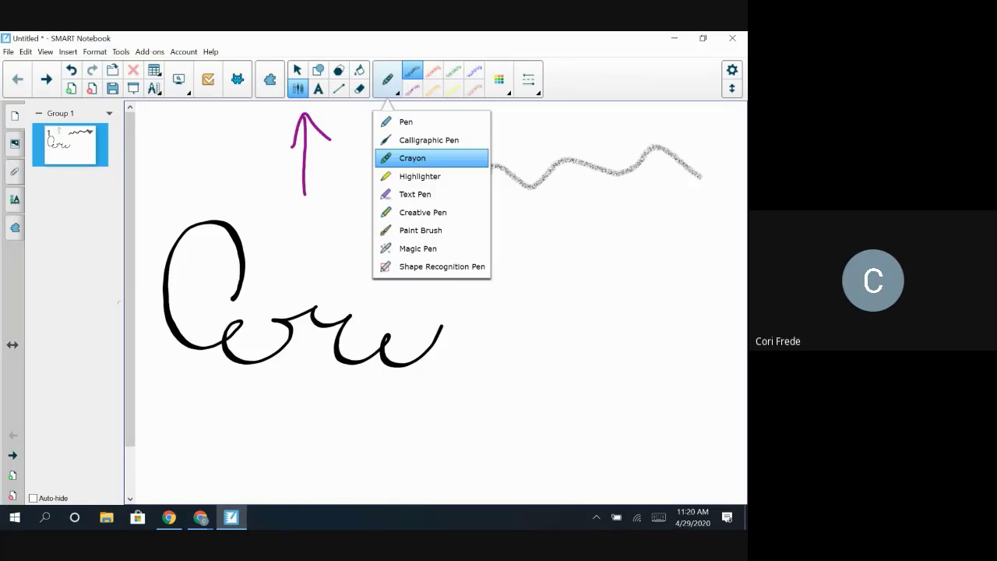
left_click(397, 176)
left_click_drag(262, 145, 152, 148)
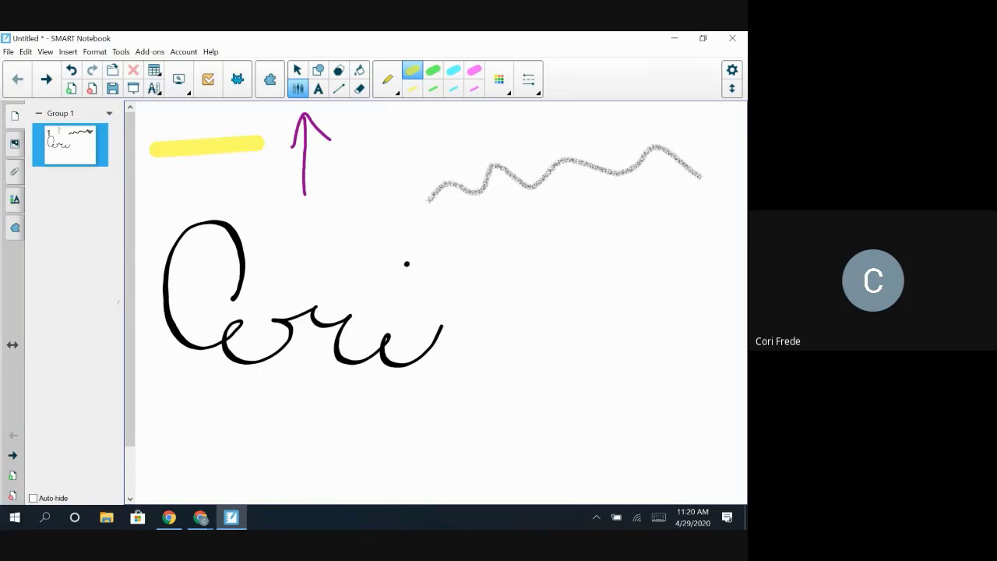
Step: Handwrite "hello" below the crayon line with the Text Pen so it converts to typed text
left_click(387, 78)
left_click(395, 195)
mouse_move(504, 238)
left_mouse_down()
mouse_move(530, 298)
mouse_move(580, 297)
left_mouse_up()
left_click_drag(600, 231, 599, 296)
mouse_move(611, 274)
left_mouse_down()
mouse_move(621, 277)
mouse_move(612, 271)
left_mouse_up()
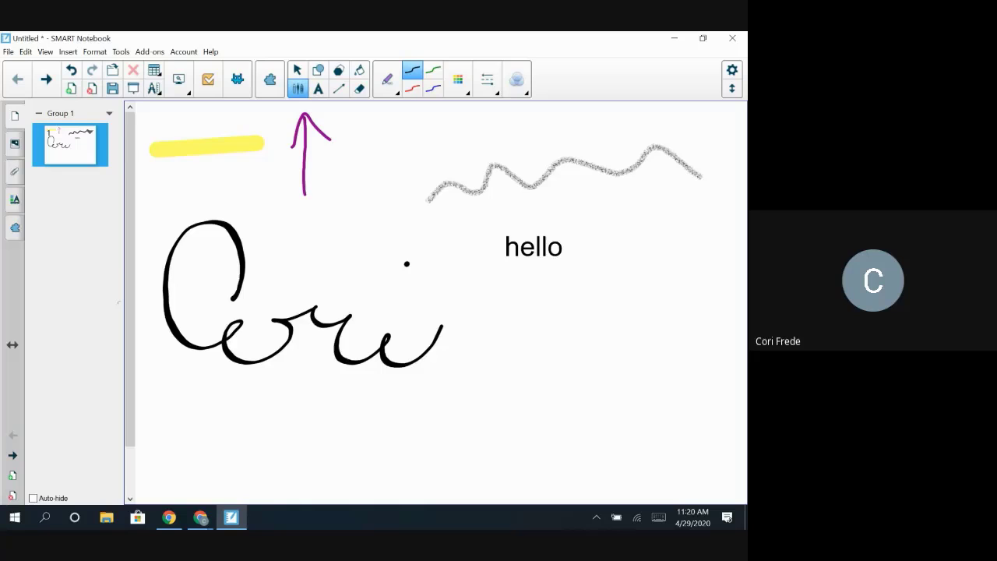
Step: Open the worksheet from Downloads without saving the current changes, converting it to Notebook pages with images, and check both pages
left_click(8, 52)
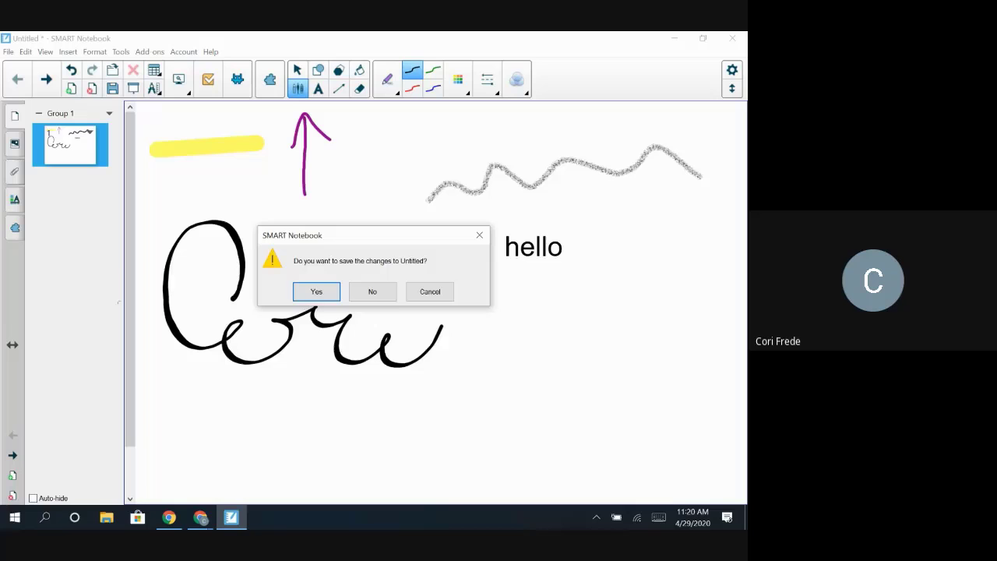
left_click(372, 291)
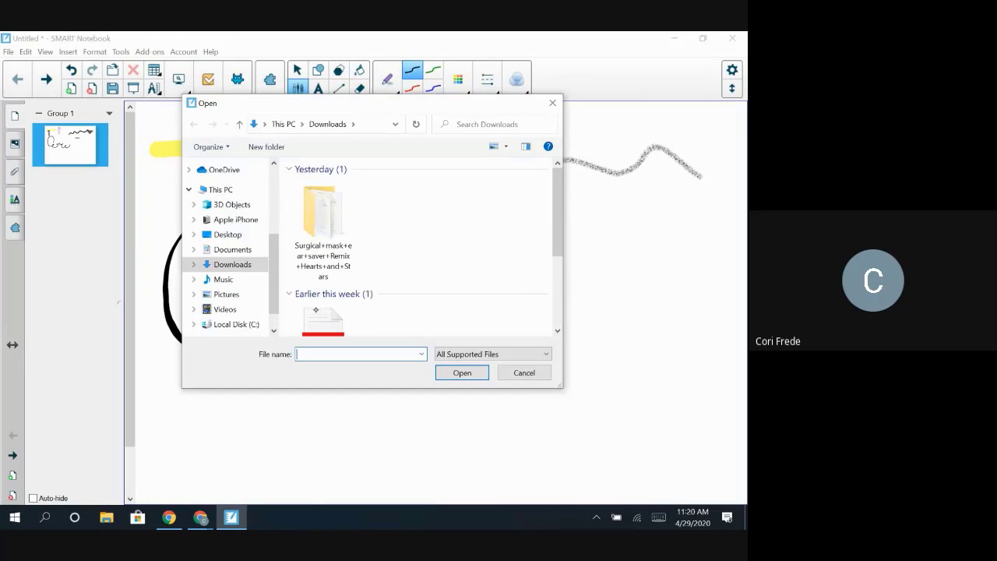
double_click(322, 320)
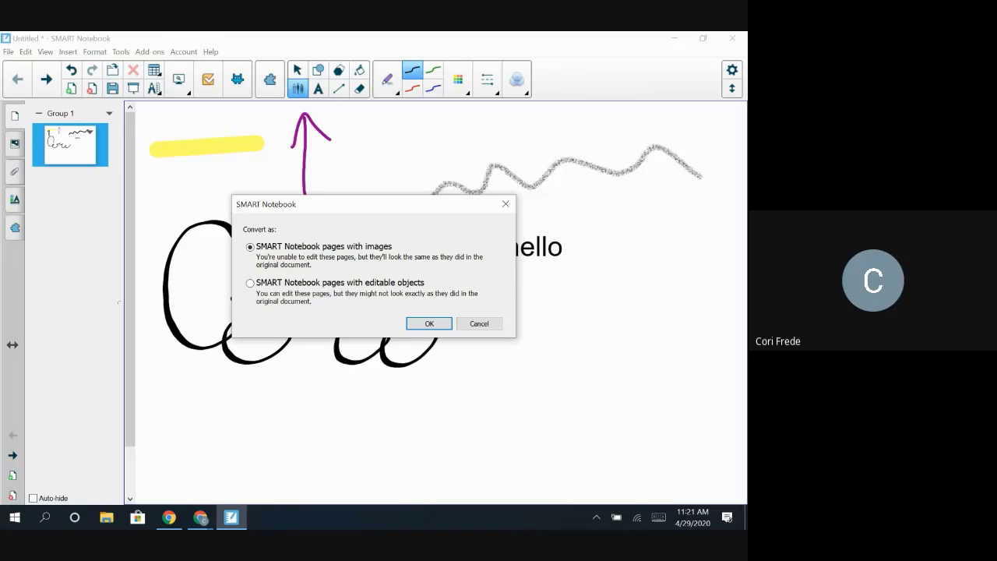
left_click(427, 323)
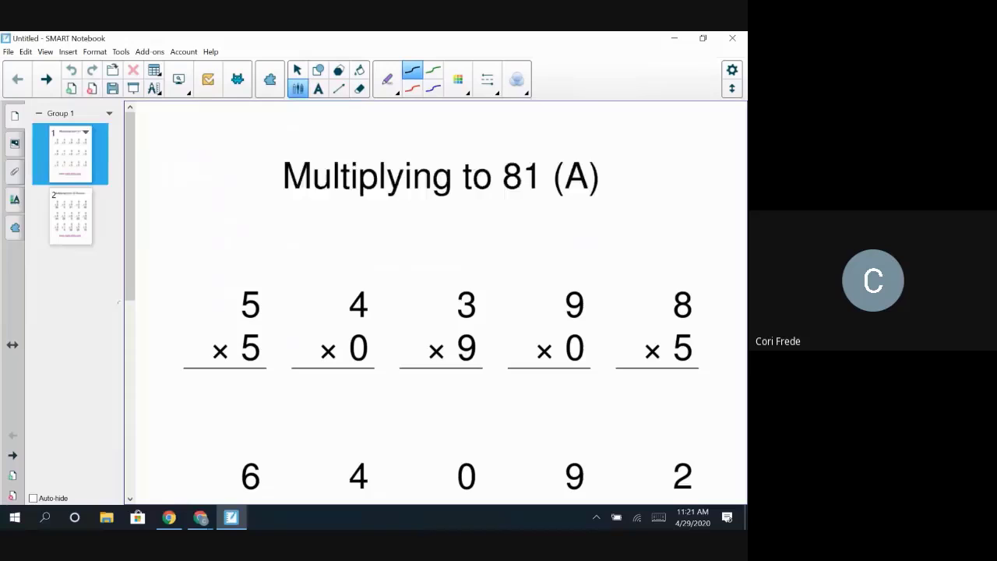
left_click(70, 215)
left_click(70, 154)
Step: Write the answer 25 under the 5 × 5 problem on page 1 with the red Pen
left_click(397, 91)
left_click(423, 194)
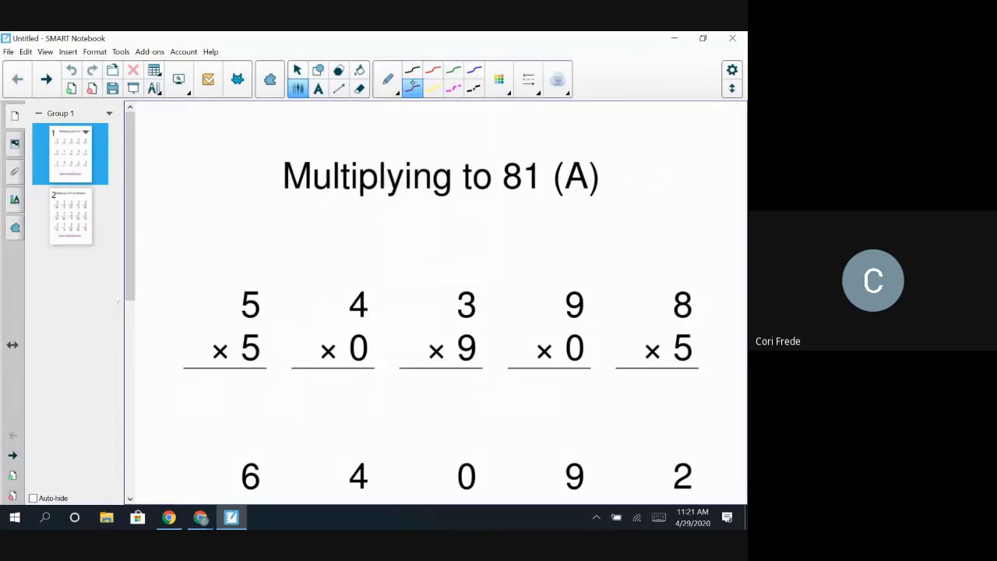
left_click(435, 71)
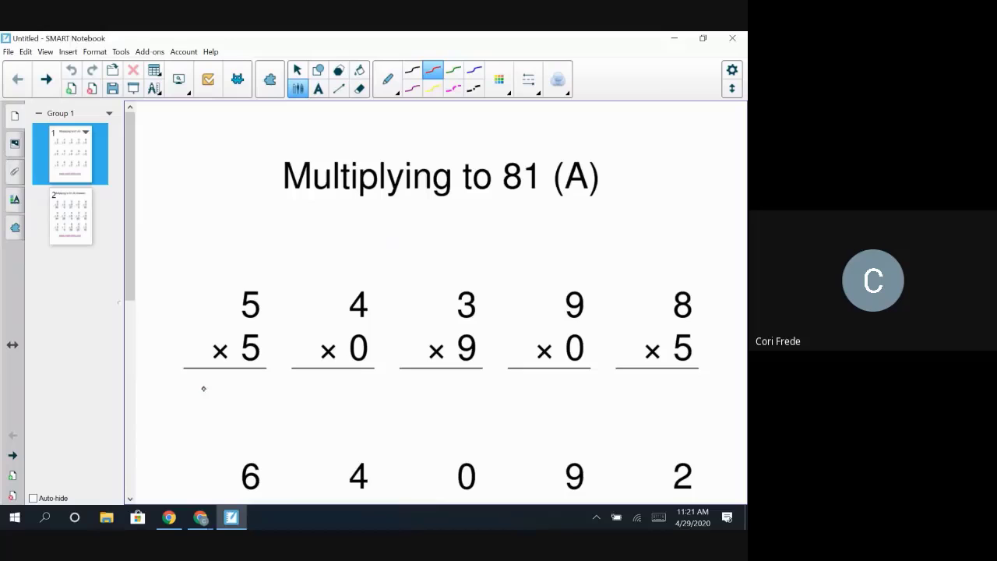
left_click_drag(201, 381, 225, 403)
left_click_drag(232, 376, 222, 405)
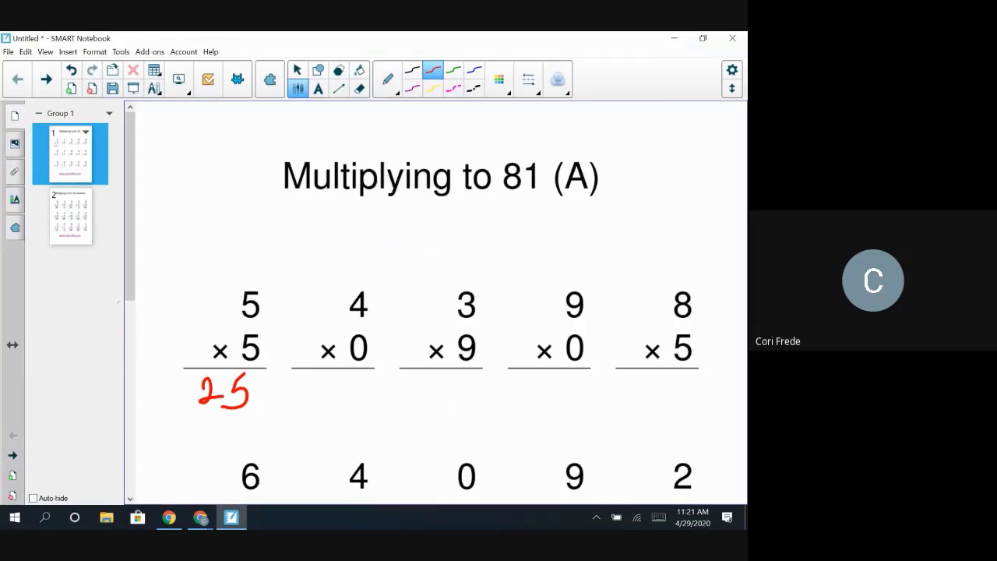
Step: Highlight the worksheet title "Multiplying to 81 (A)" in yellow with the Highlighter
left_click(397, 91)
left_click(423, 176)
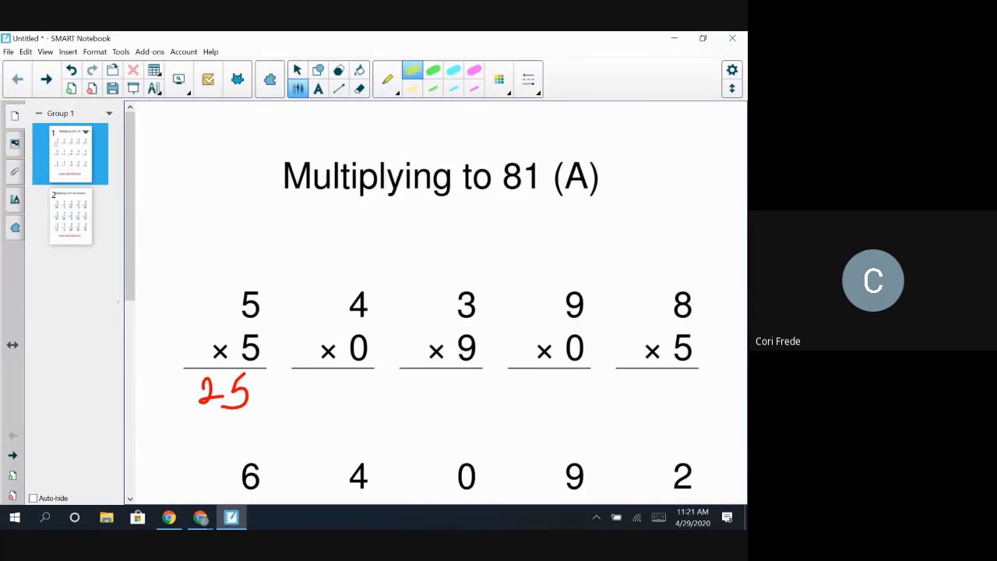
left_click_drag(619, 179, 276, 177)
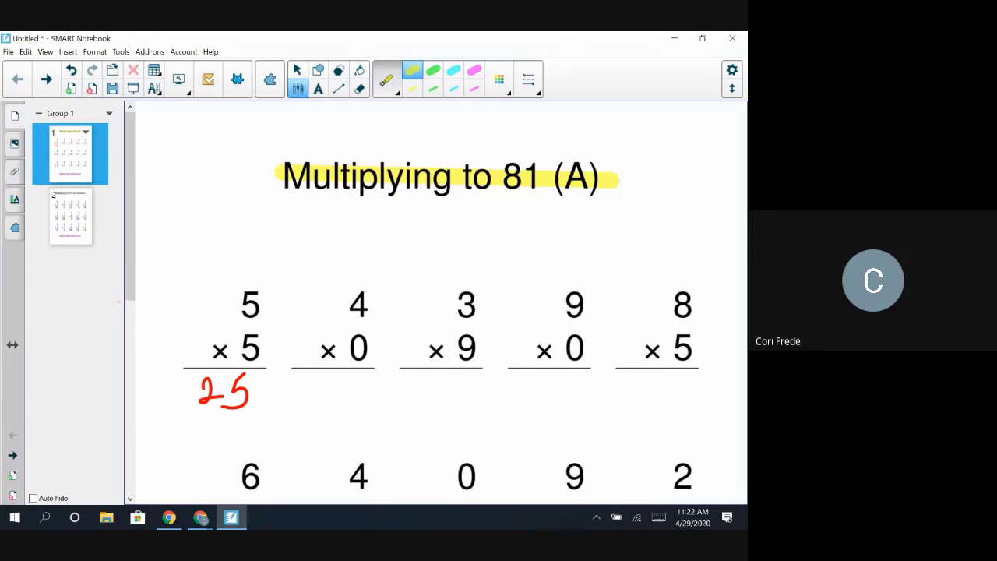
Step: Check the pen types and account options, and switch to the browser to look over the SMART Learning Suite Online library
left_click(387, 80)
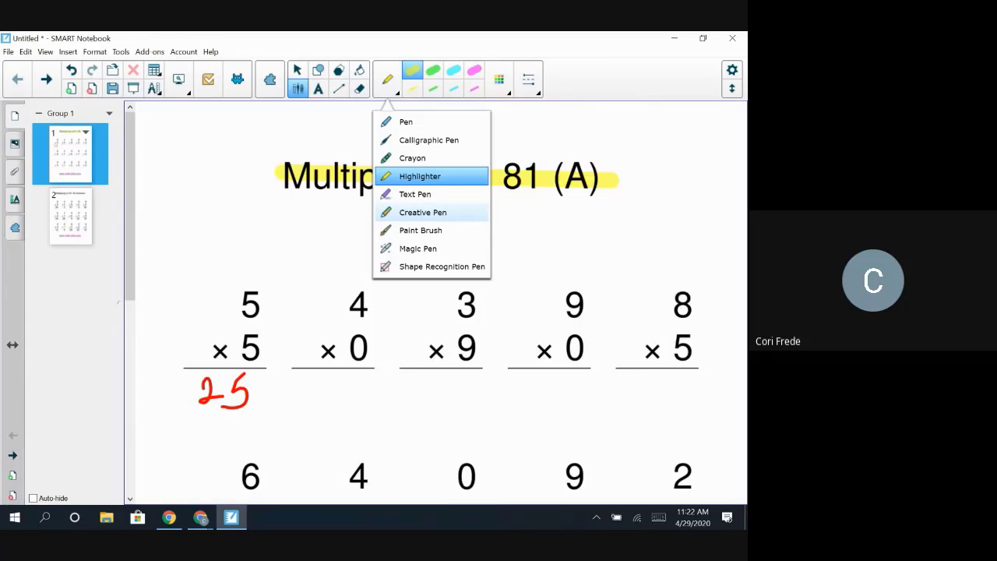
left_click(184, 51)
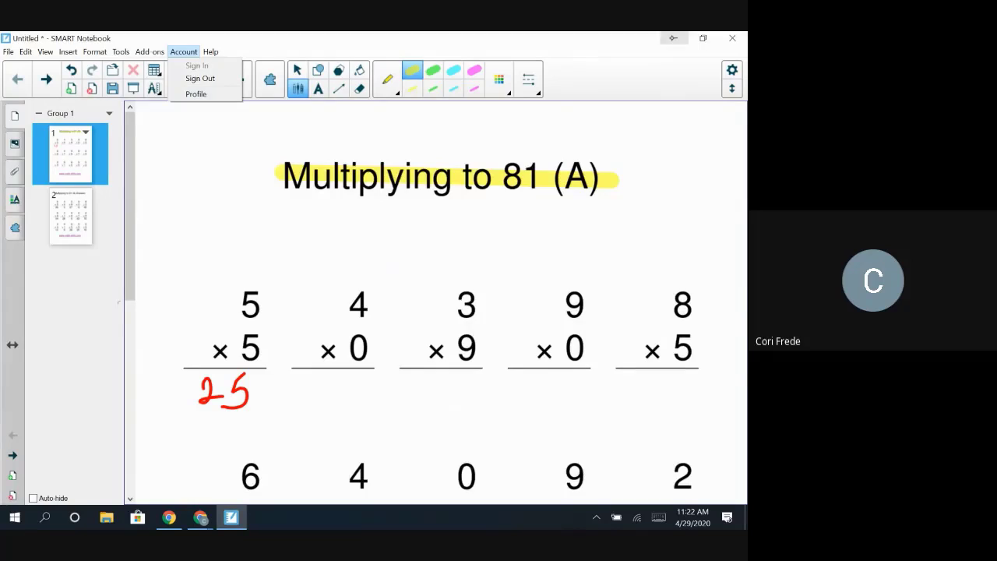
left_click(673, 39)
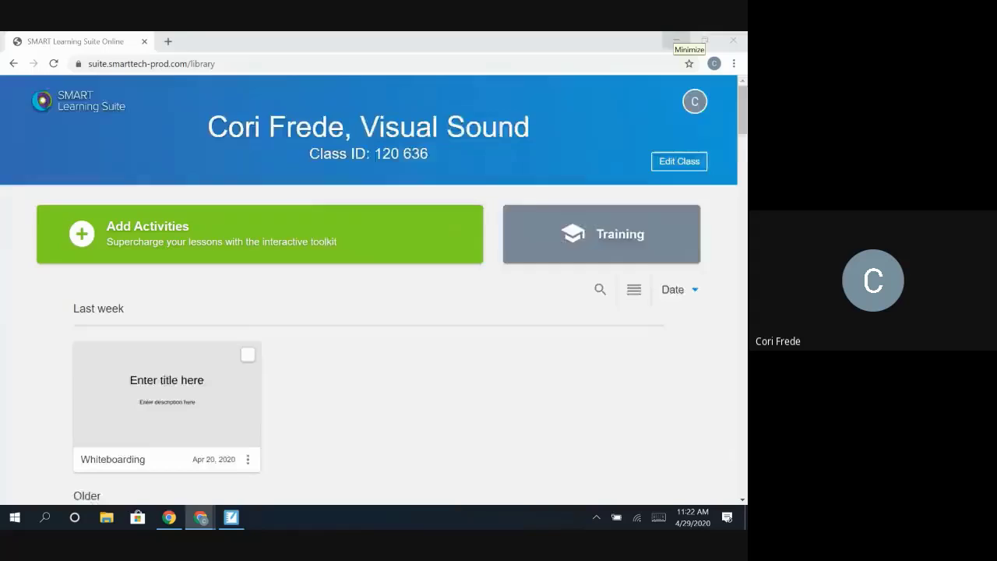
scroll(374, 288, "down", 2)
scroll(374, 288, "up", 2)
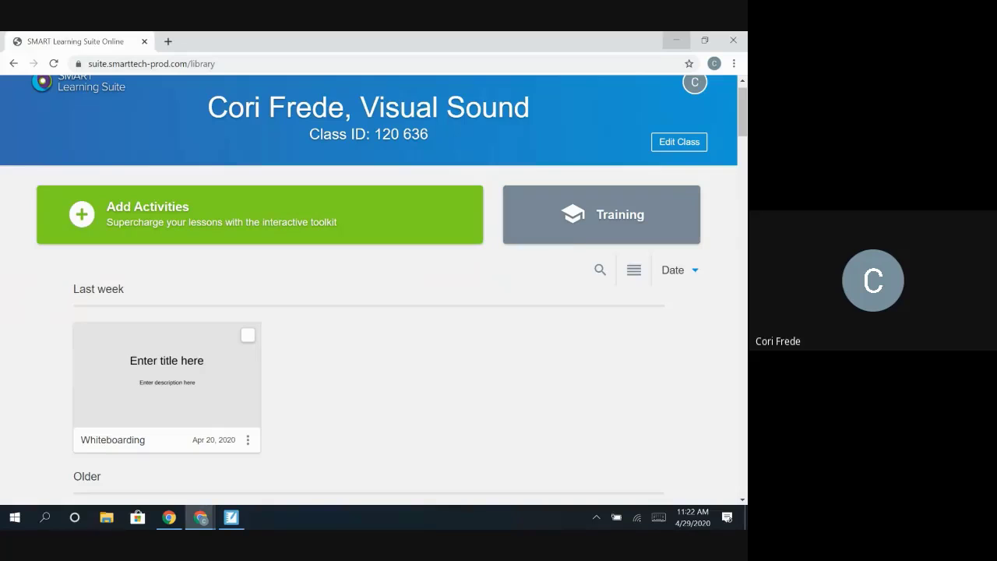
scroll(374, 288, "up", 1)
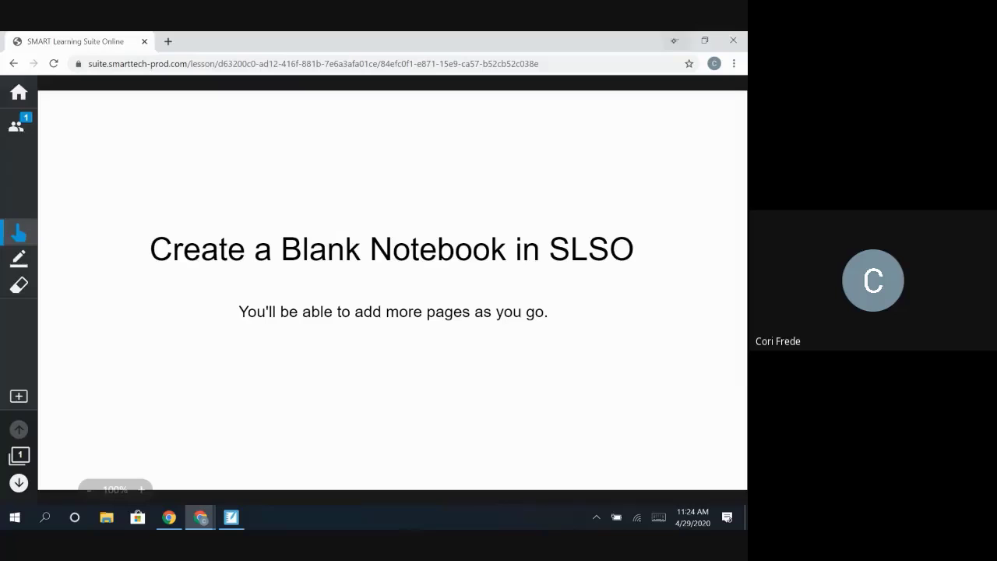
Step: Reopen the Whiteboarding lesson from the library and handwrite "hello" in blue on its blank second page
left_click(19, 92)
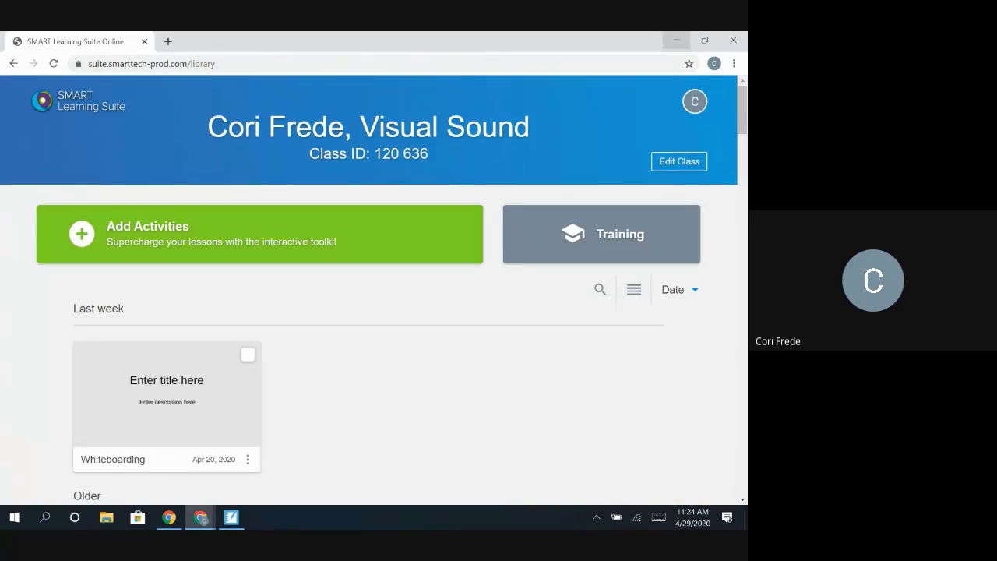
left_click(166, 371)
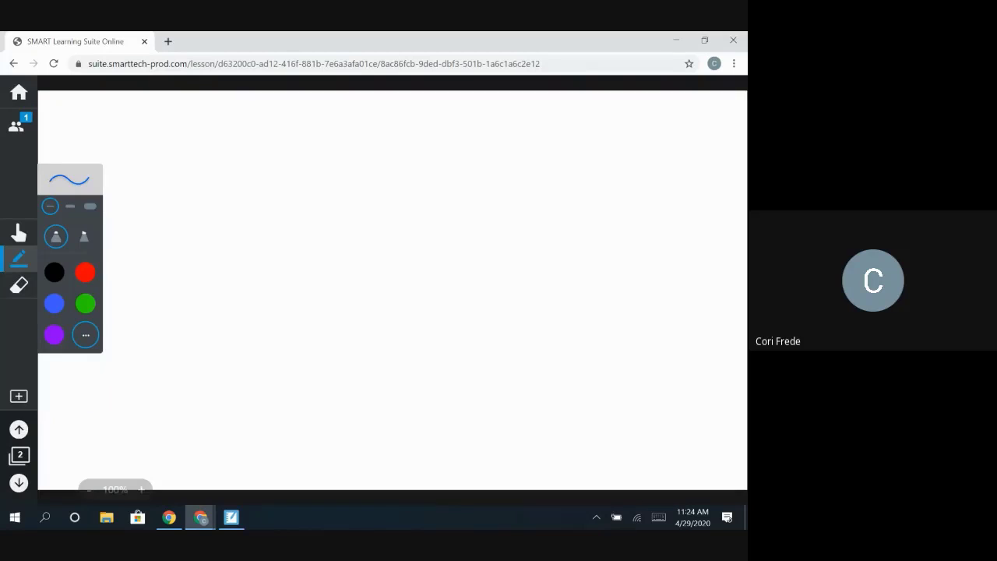
left_click_drag(232, 226, 309, 284)
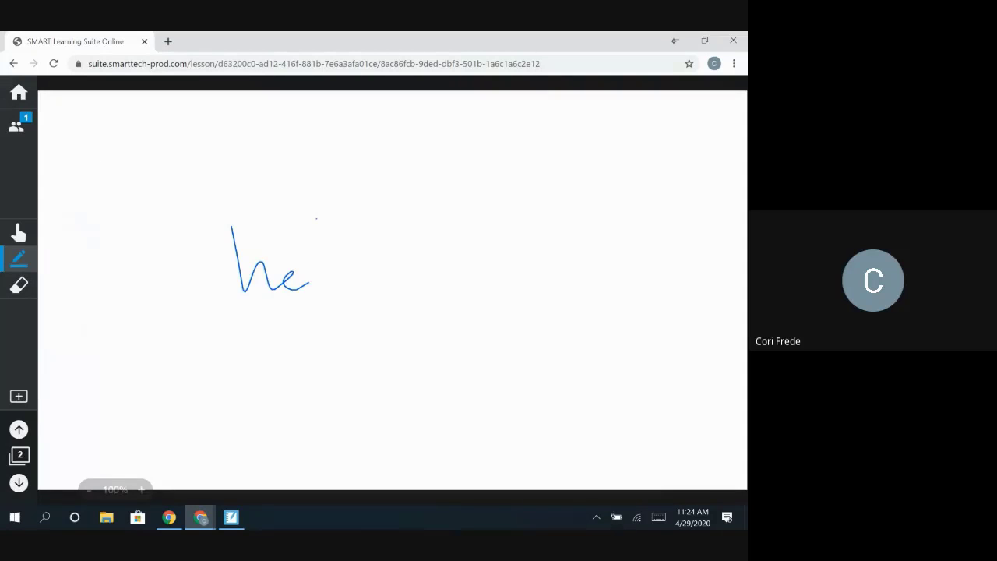
left_click_drag(316, 219, 322, 289)
mouse_move(337, 213)
left_mouse_down()
mouse_move(343, 288)
mouse_move(376, 271)
mouse_move(365, 262)
left_mouse_up()
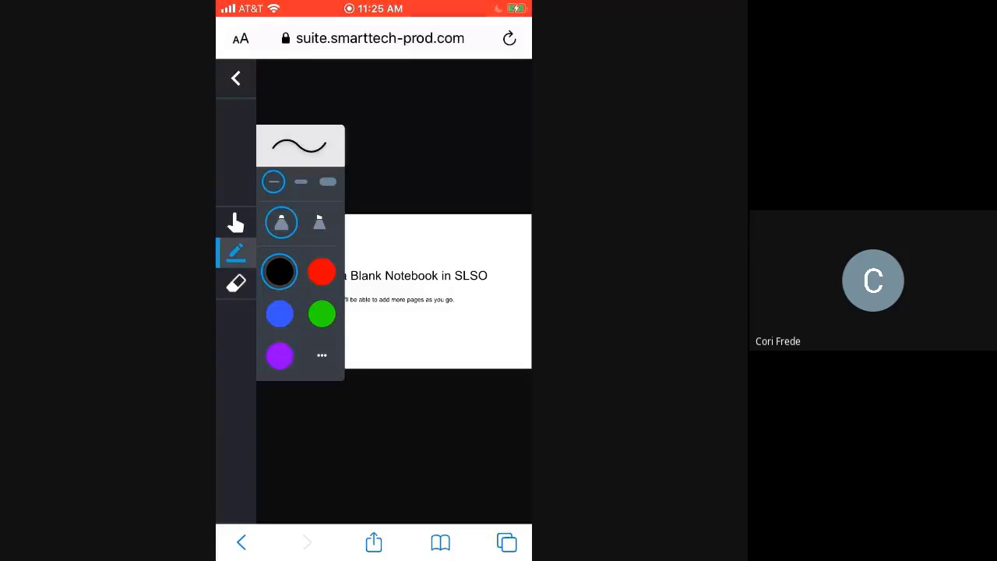
Step: In the phone's browser, handwrite "test" with the thin blue pen below the title "Create a Blank Notebook in SLSO"
left_click(279, 313)
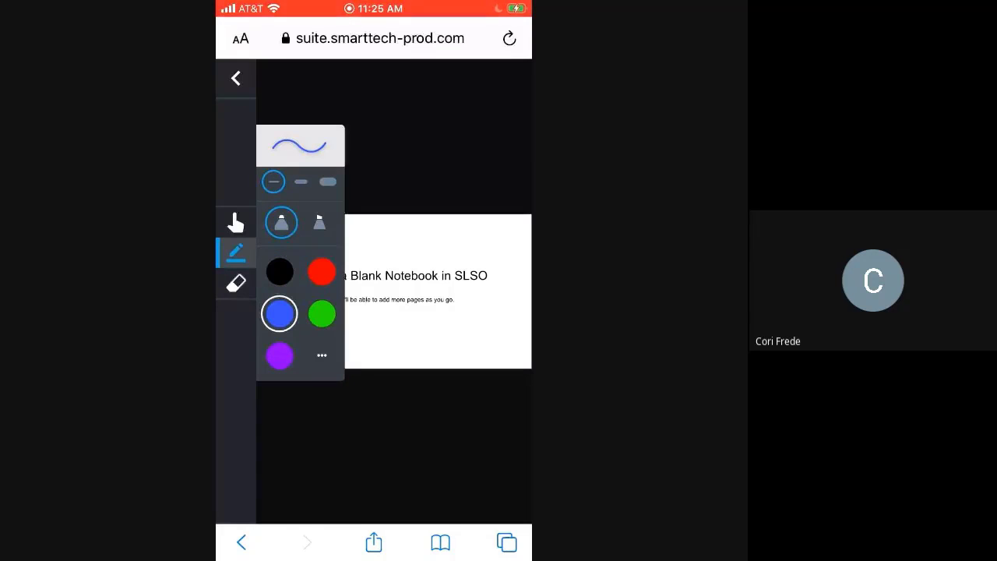
left_click(379, 335)
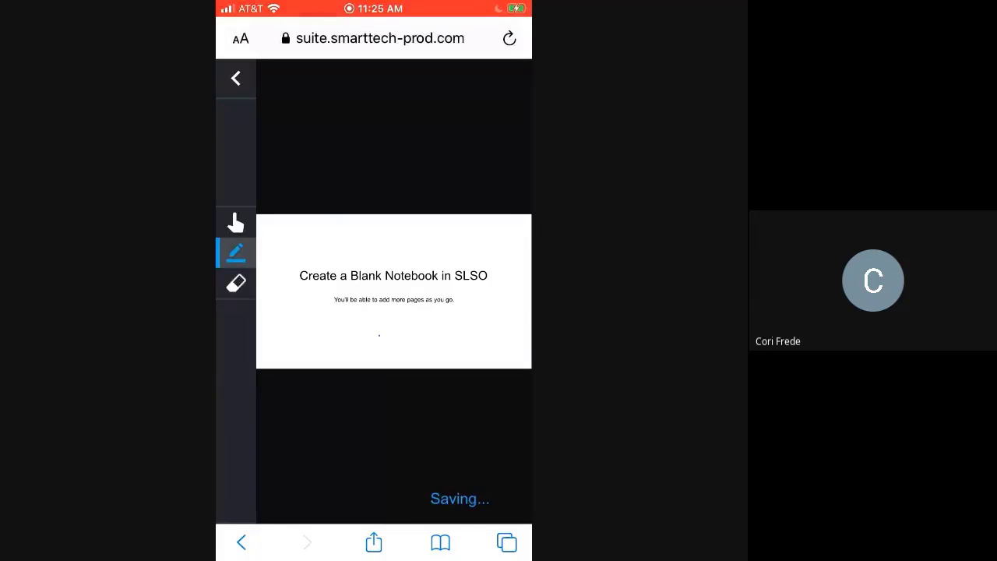
mouse_move(303, 296)
left_mouse_down()
mouse_move(304, 344)
mouse_move(323, 306)
mouse_move(337, 337)
mouse_move(358, 337)
left_mouse_up()
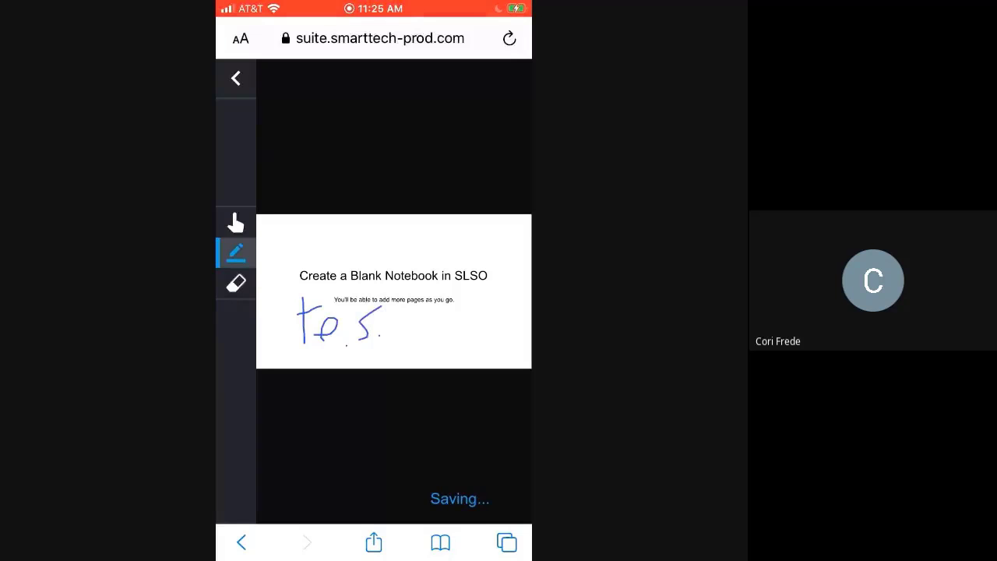
mouse_move(398, 274)
left_mouse_down()
mouse_move(400, 336)
mouse_move(414, 310)
left_mouse_up()
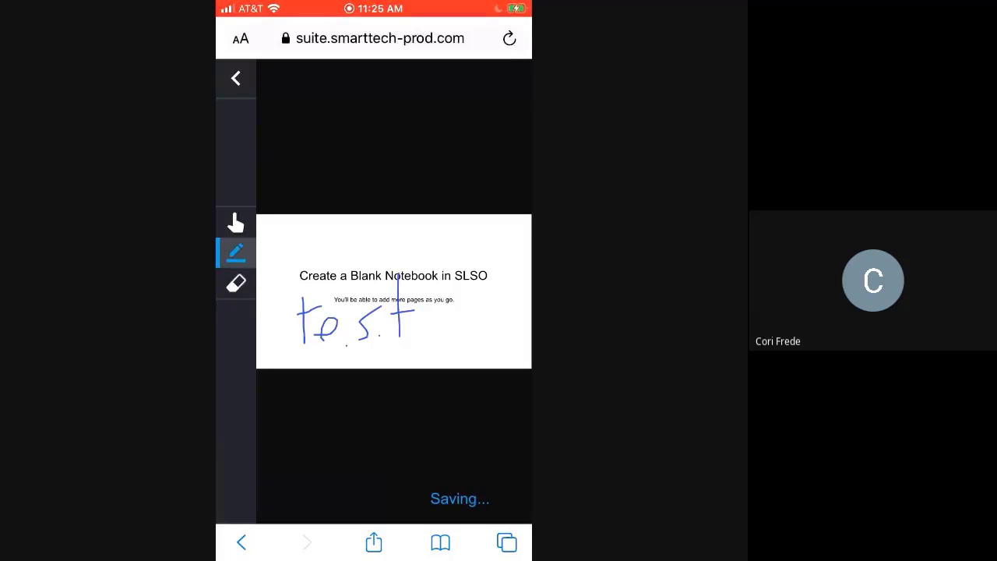